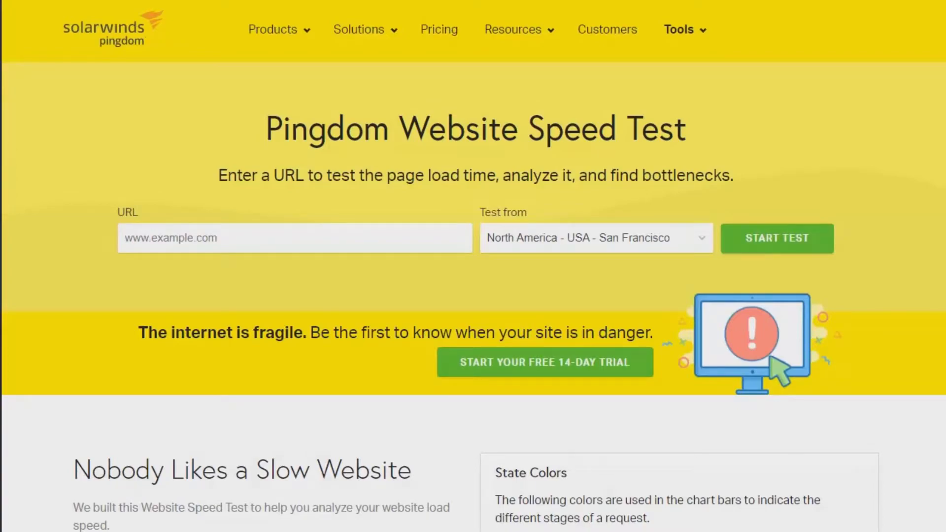
Run a speed test of dislocation.net from North America - USA - San Francisco and view its results
left_click(219, 242)
type("dislocation.net")
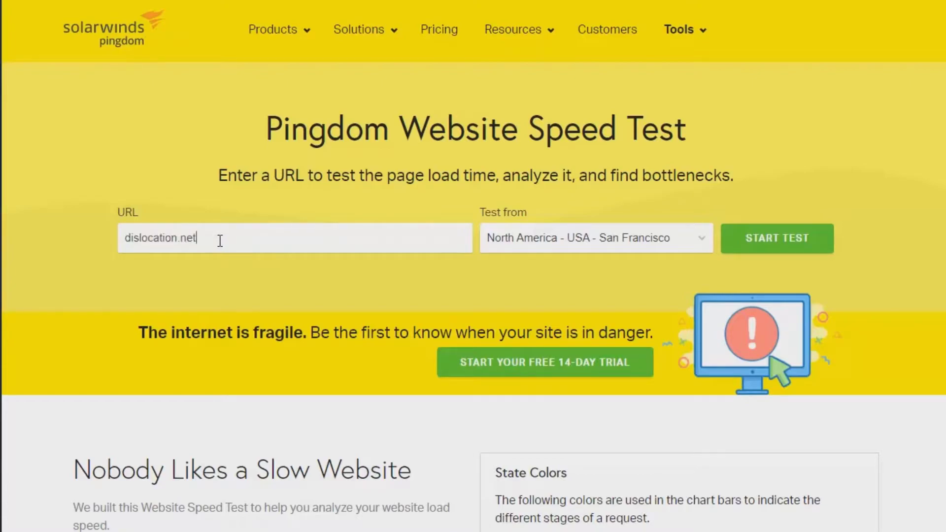
left_click(774, 239)
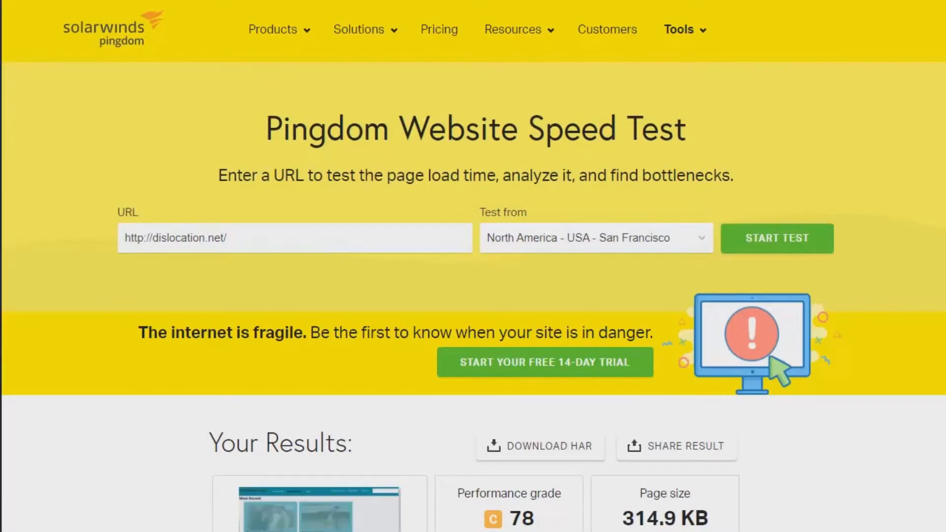
scroll(472, 266, "down", 3)
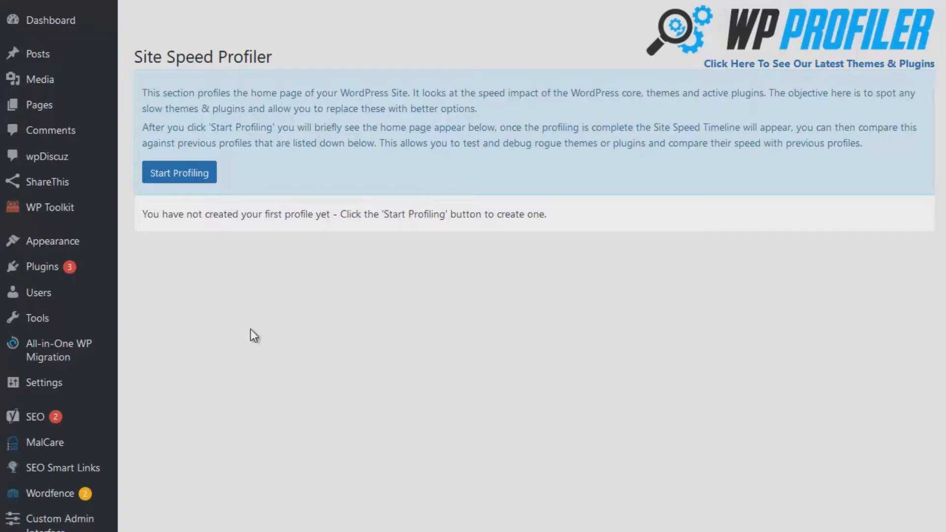
In the WordPress admin, go to WP Profiler's Optimize Database page and perform the database optimization, accepting the backup warning
scroll(250, 328, "down", 3)
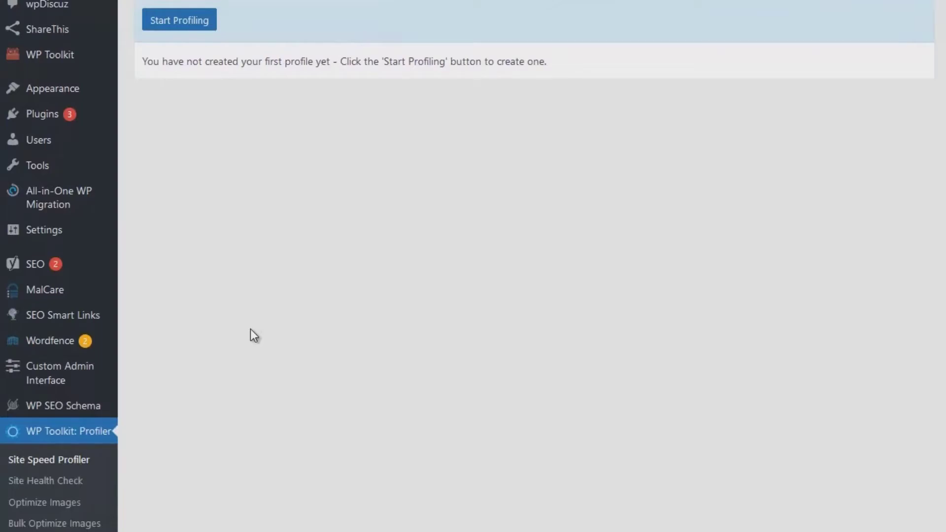
scroll(250, 329, "down", 2)
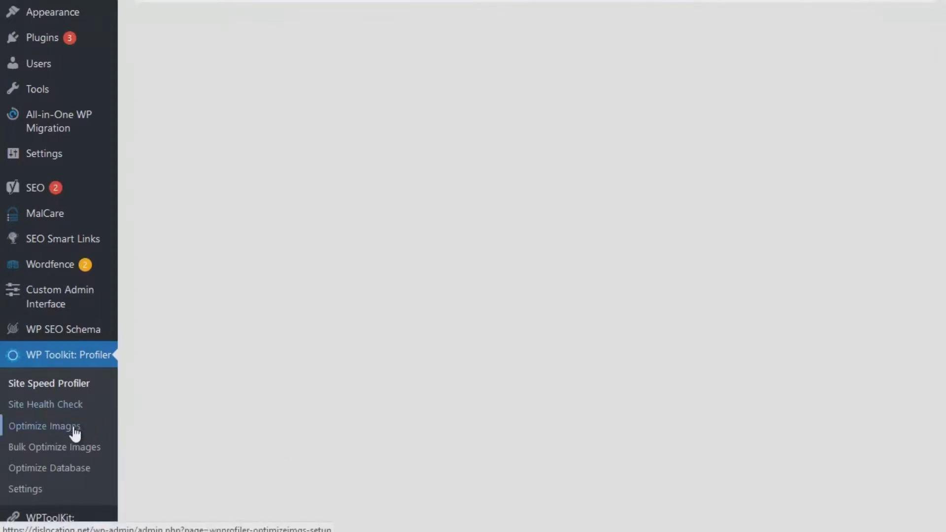
left_click(79, 470)
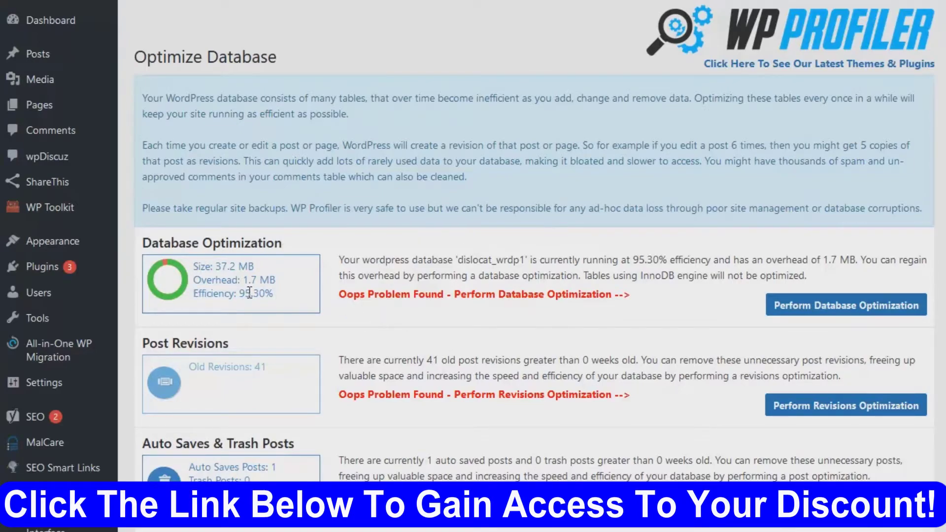
left_click(835, 307)
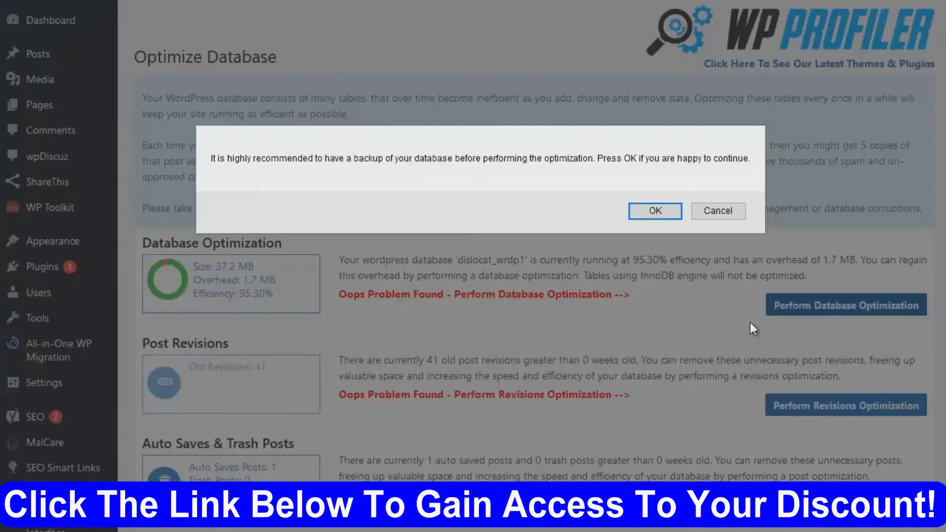
left_click(656, 210)
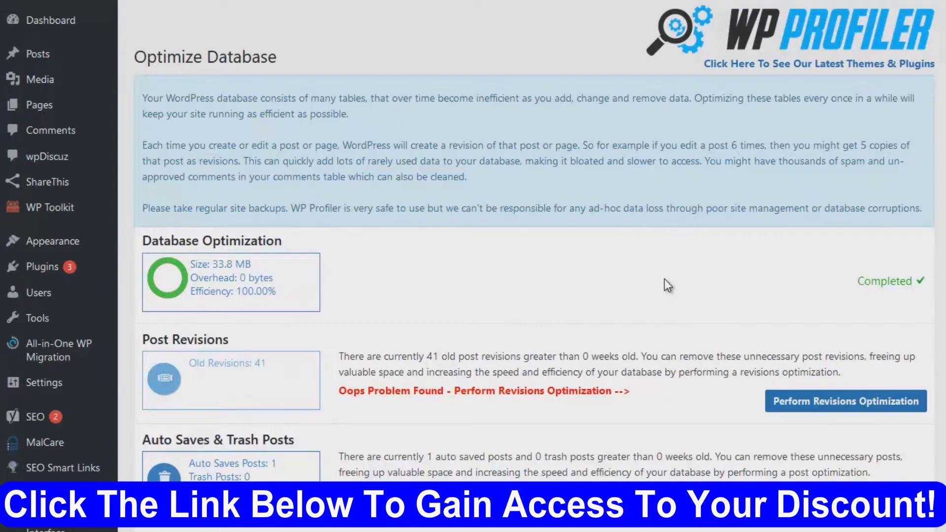
Perform the post revisions optimization and the auto saves and trash posts optimization, accepting each backup warning
scroll(665, 279, "down", 5)
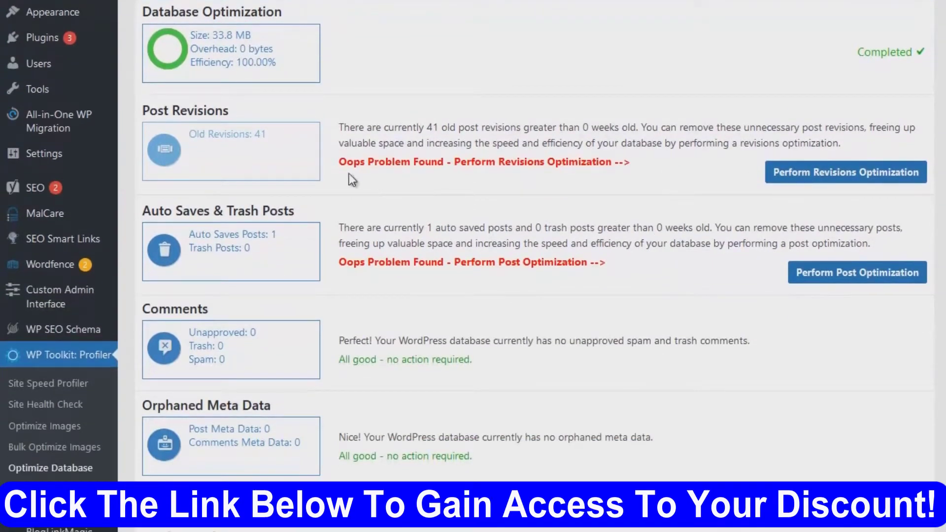
left_click(849, 176)
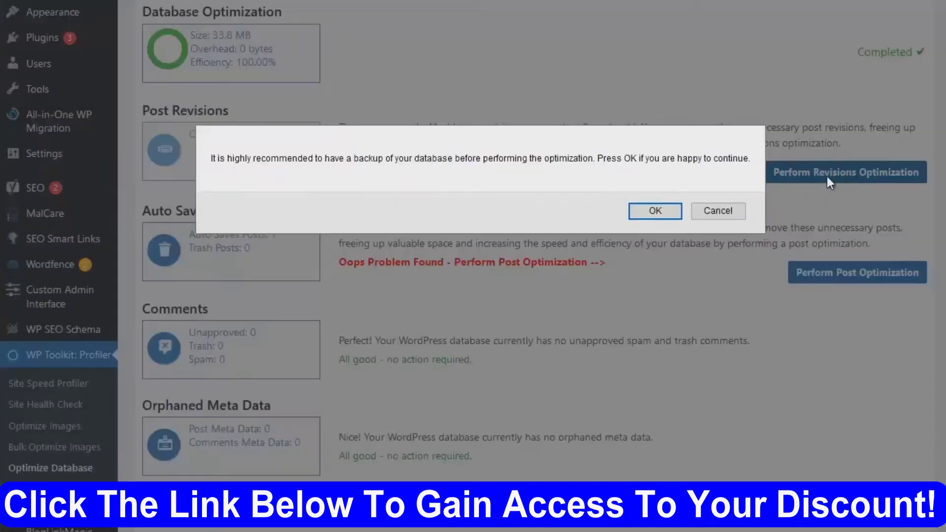
left_click(674, 217)
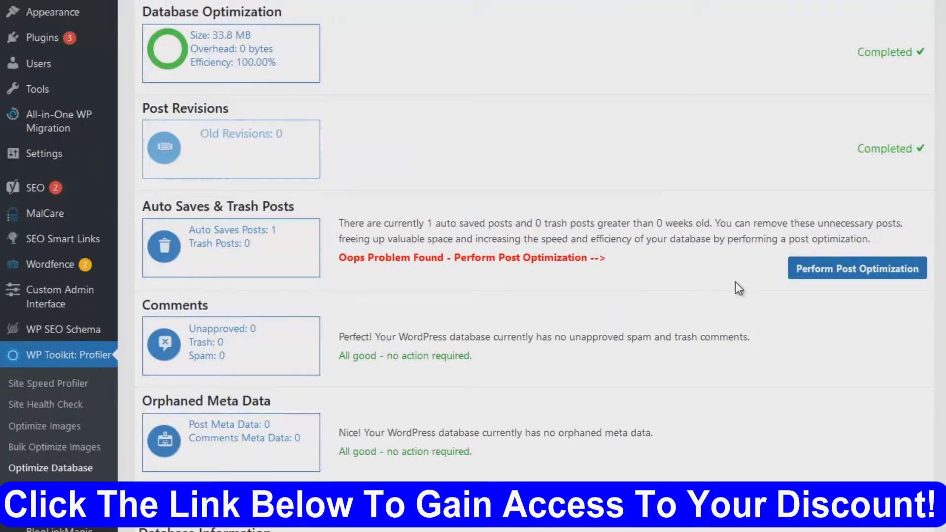
left_click(820, 272)
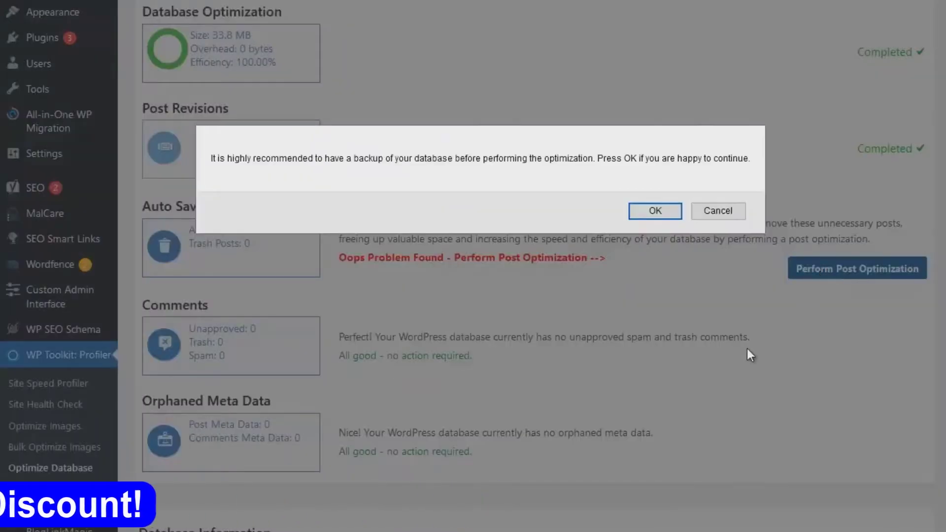
left_click(669, 217)
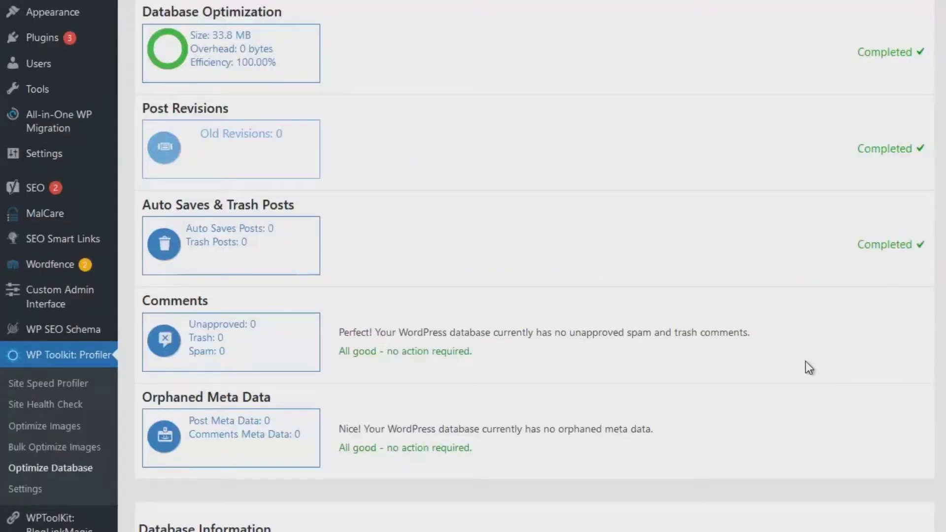
scroll(805, 362, "down", 5)
scroll(804, 362, "up", 9)
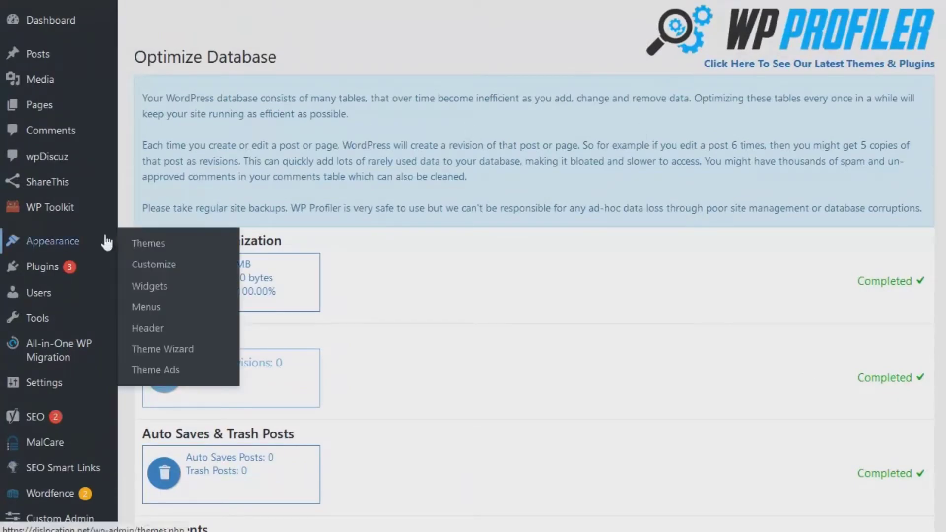
Start a bulk optimization of the existing media library images with the number of images set to 10
scroll(78, 254, "down", 5)
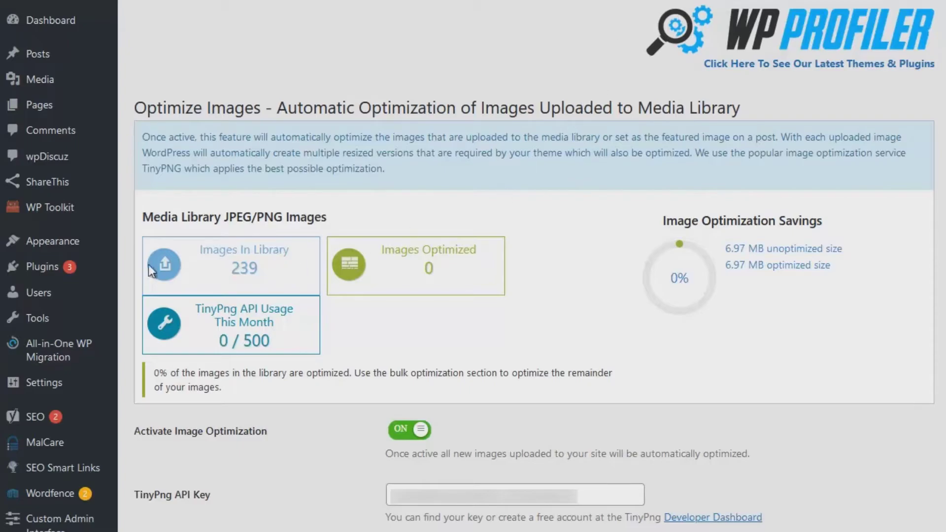
scroll(176, 254, "down", 5)
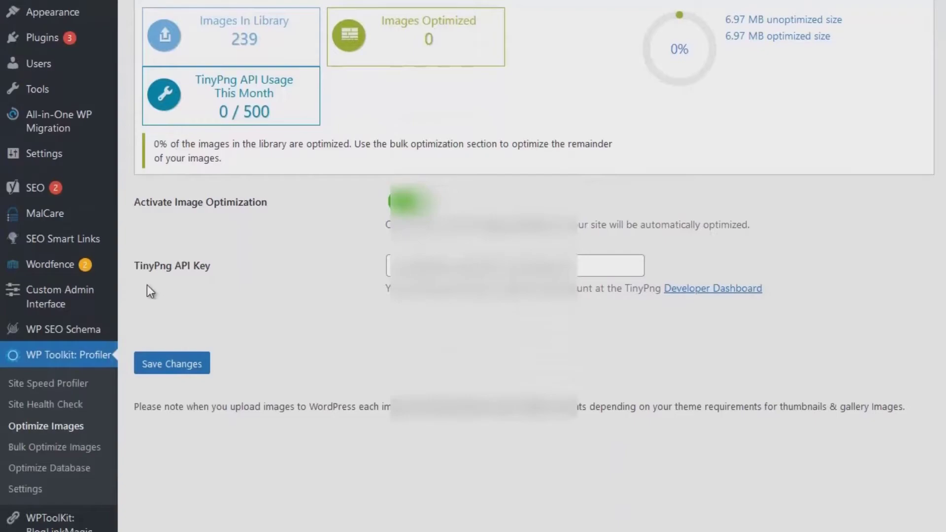
scroll(63, 345, "down", 2)
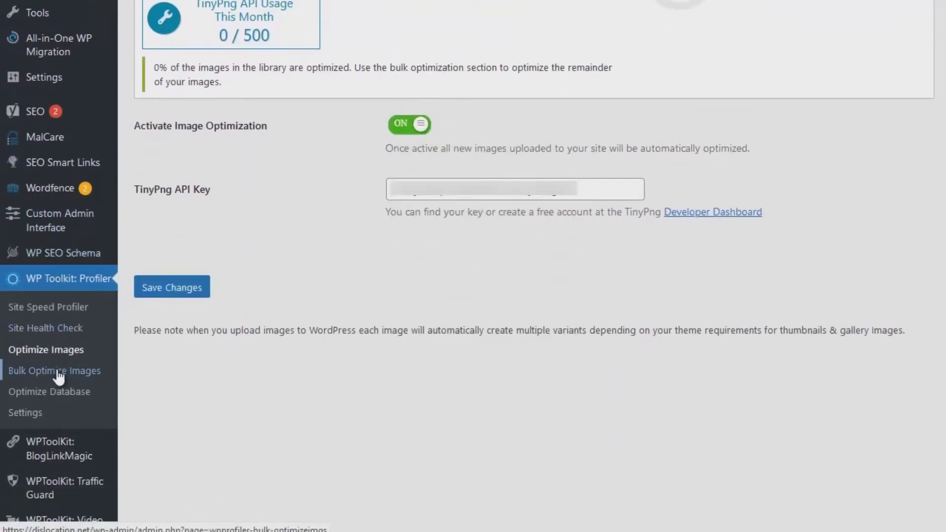
left_click(58, 375)
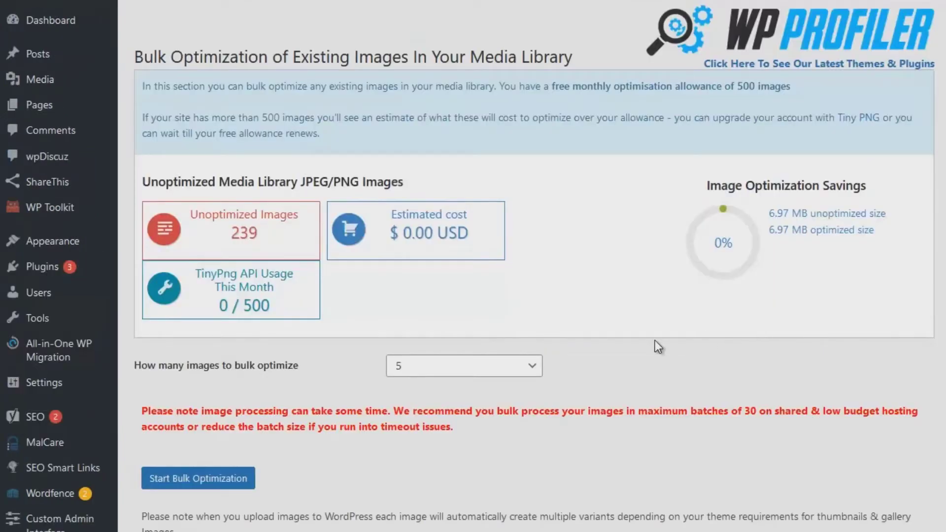
left_click(531, 366)
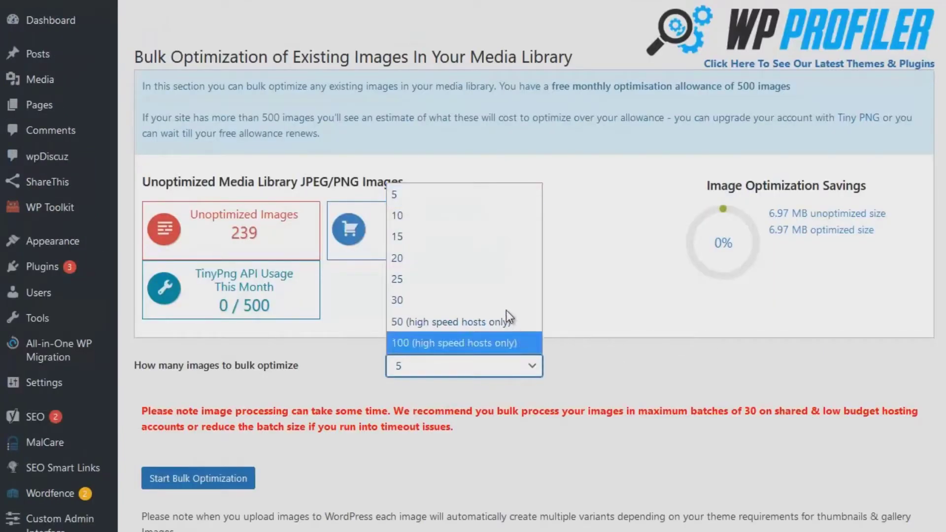
left_click(453, 222)
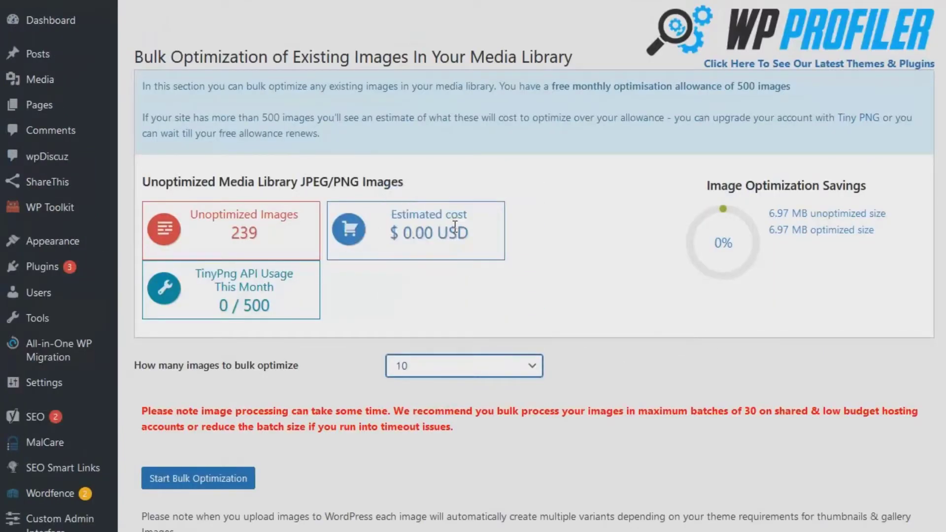
left_click(208, 473)
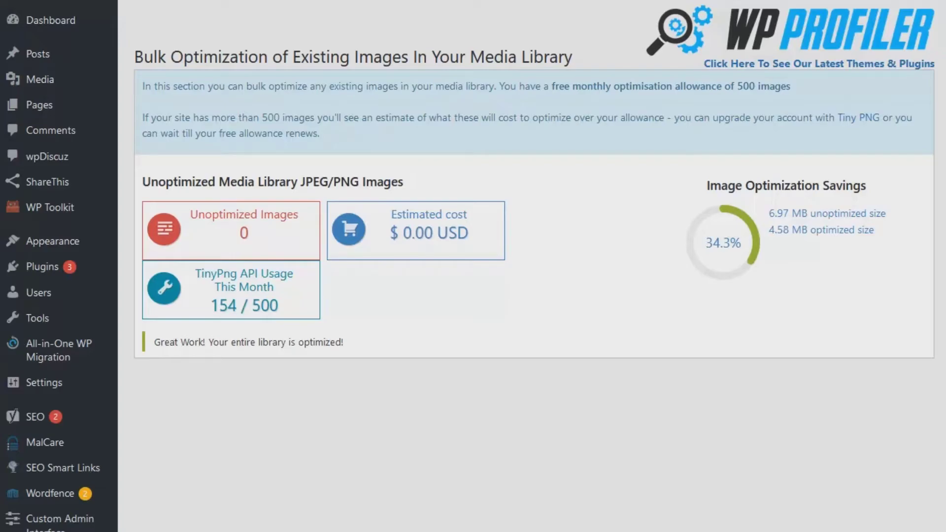
Profile the home page with the Site Speed Profiler, confirming the start and dismissing the completion notice
scroll(15, 316, "down", 6)
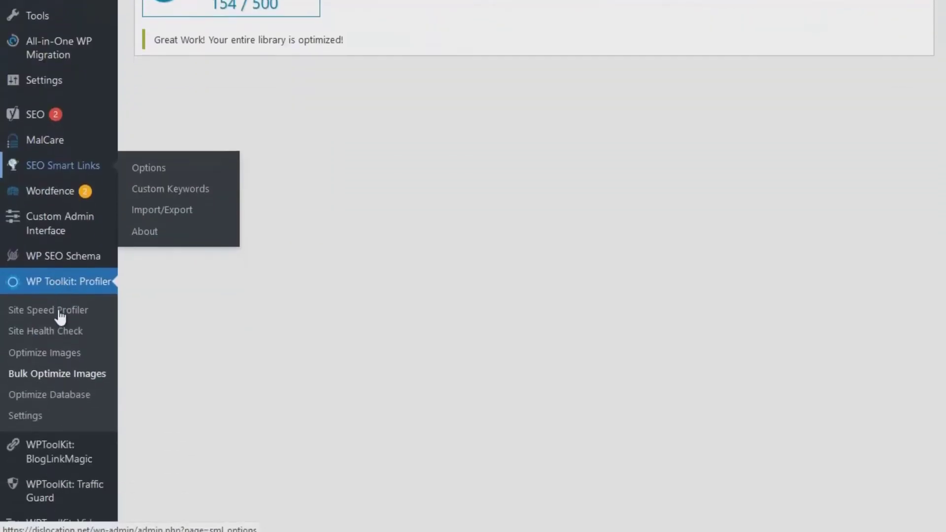
left_click(71, 310)
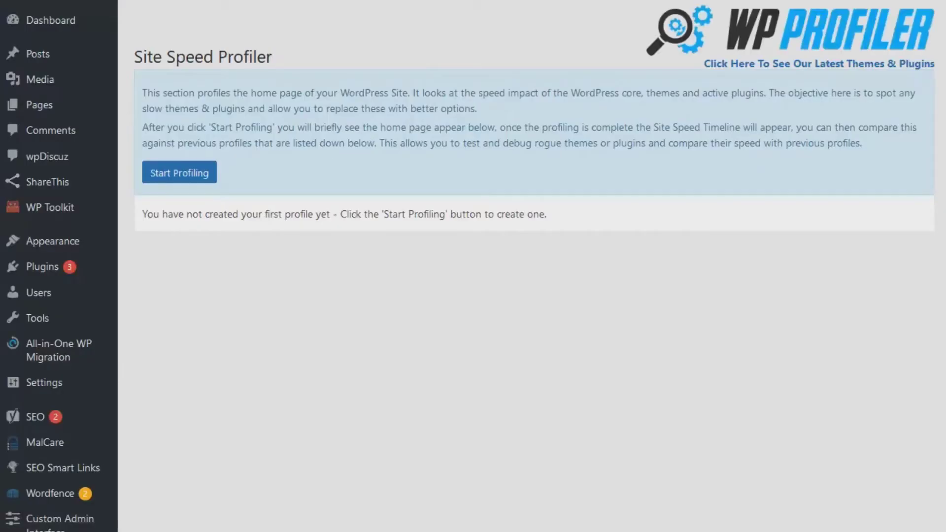
left_click(175, 175)
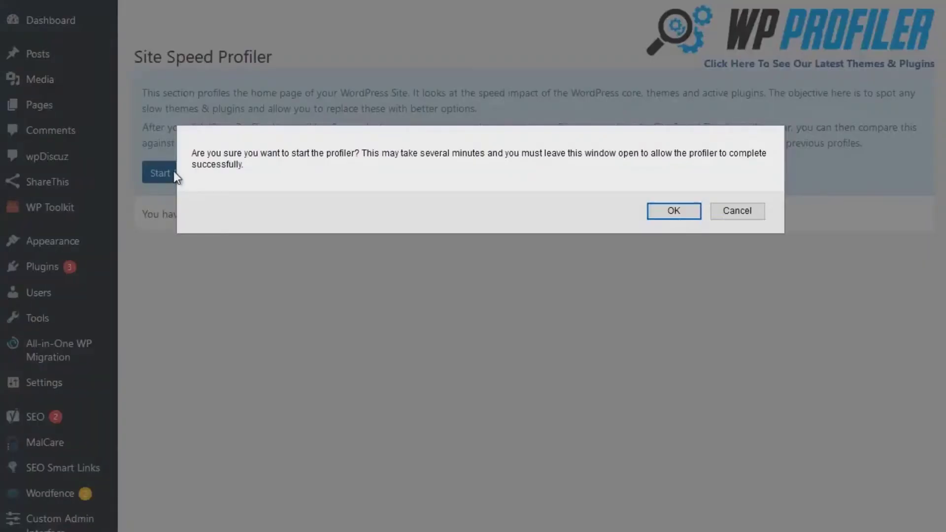
left_click(676, 216)
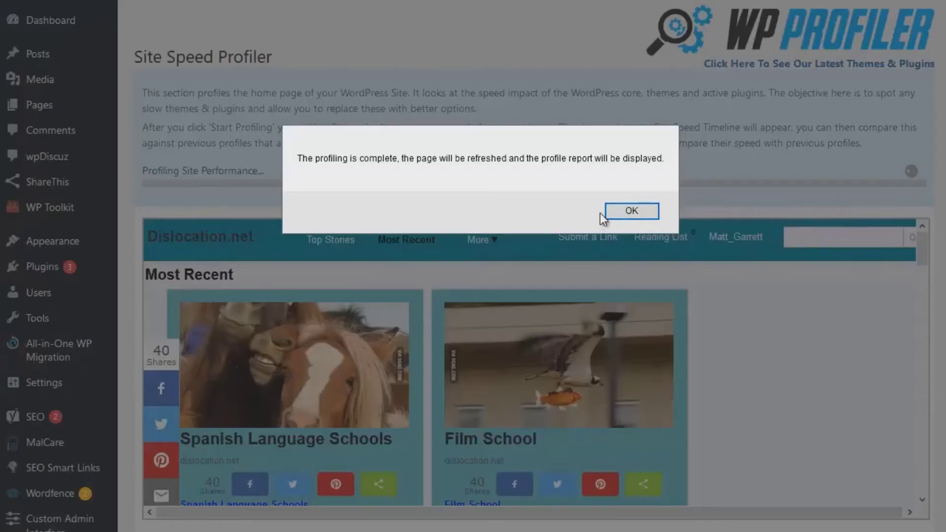
left_click(614, 215)
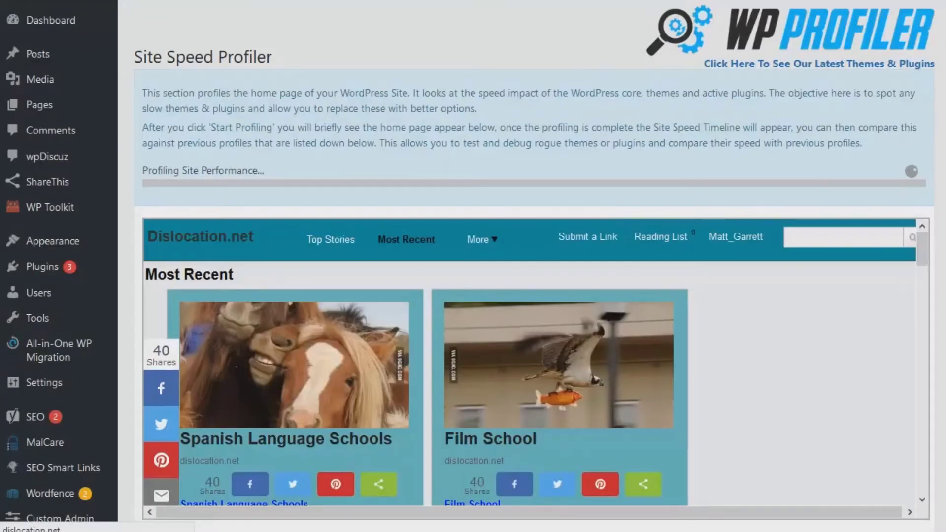
Examine the profile report's site speed timeline, speed breakdown and the impact of each plugin on load time
scroll(660, 2, "down", 3)
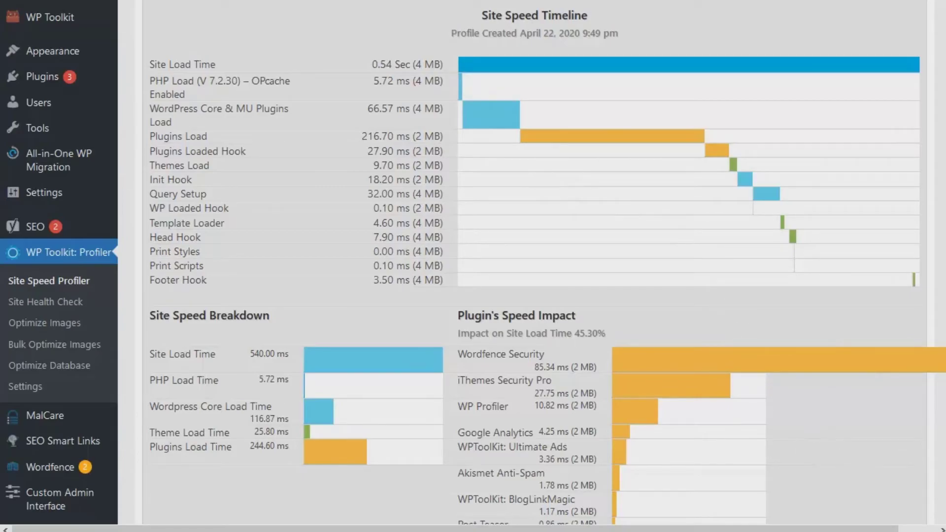
mouse_move(802, 379)
mouse_move(784, 365)
mouse_move(649, 423)
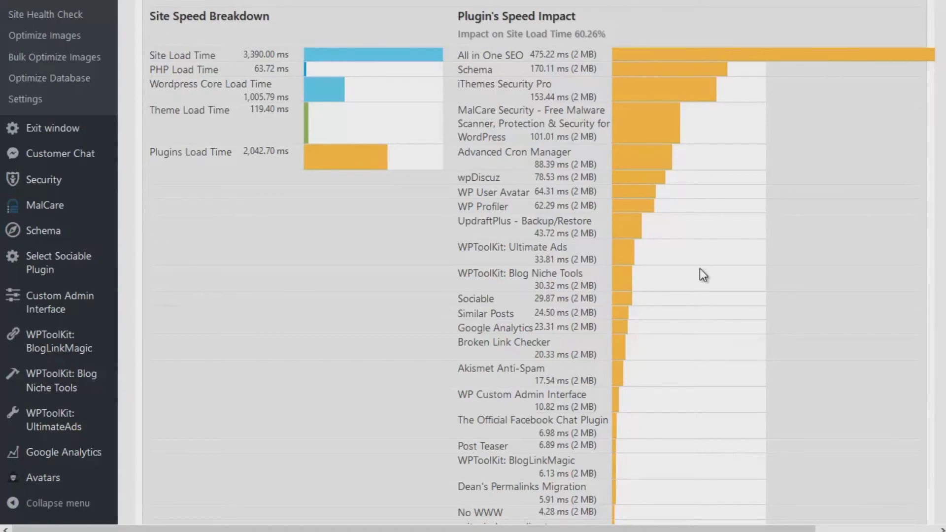
mouse_move(709, 74)
mouse_move(640, 94)
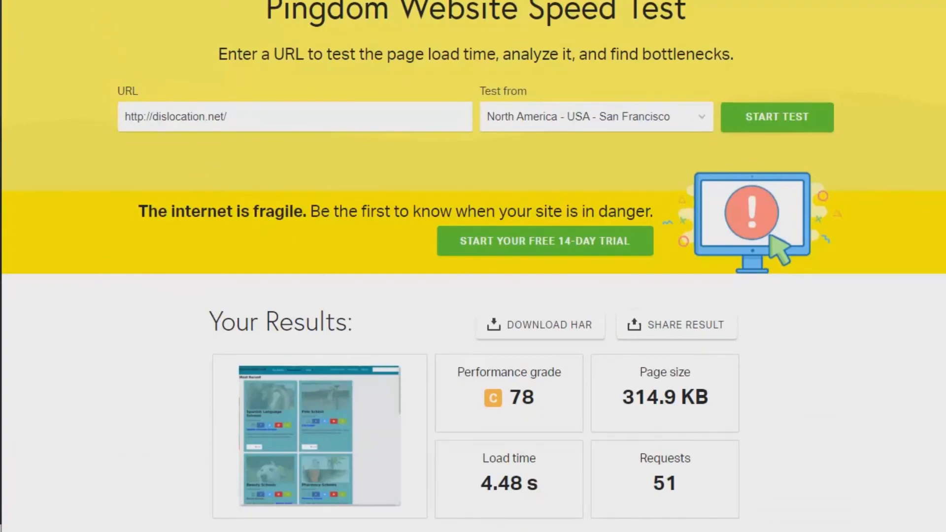
Switch to Pingdom, reload the page and retest dislocation.net from San Francisco to view the new speed results
key("F5")
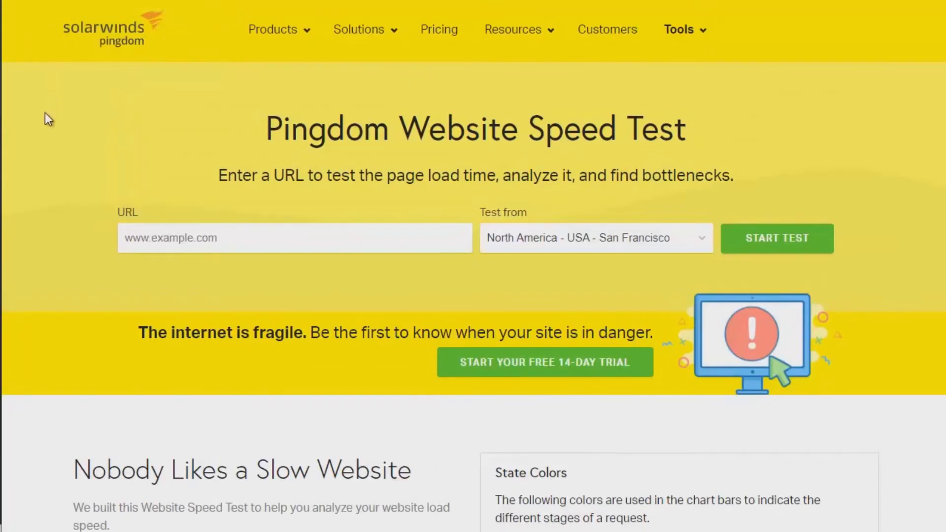
left_click(187, 232)
type("dislocation.net")
left_click(799, 244)
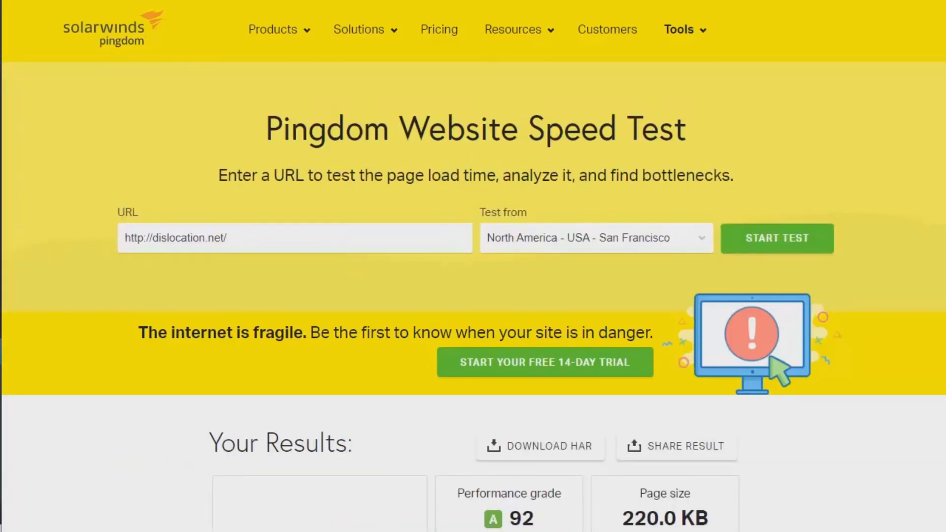
scroll(473, 267, "down", 2)
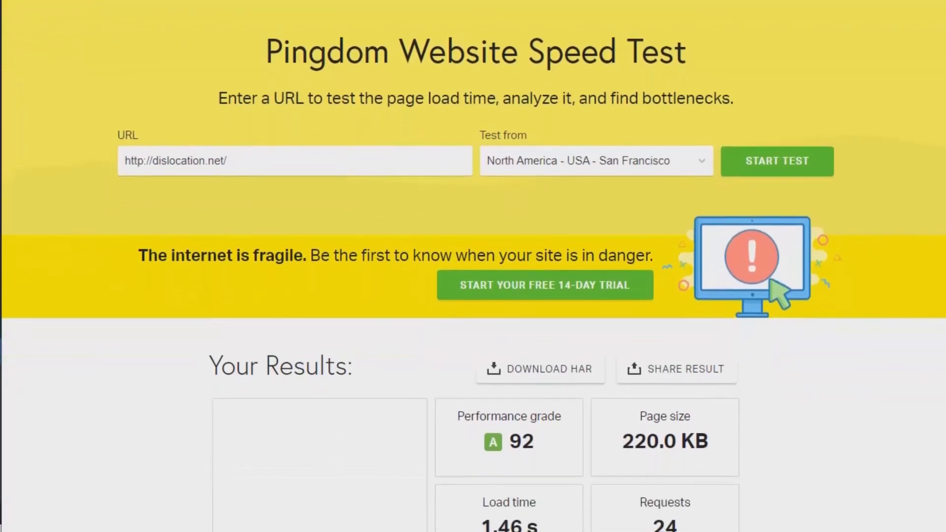